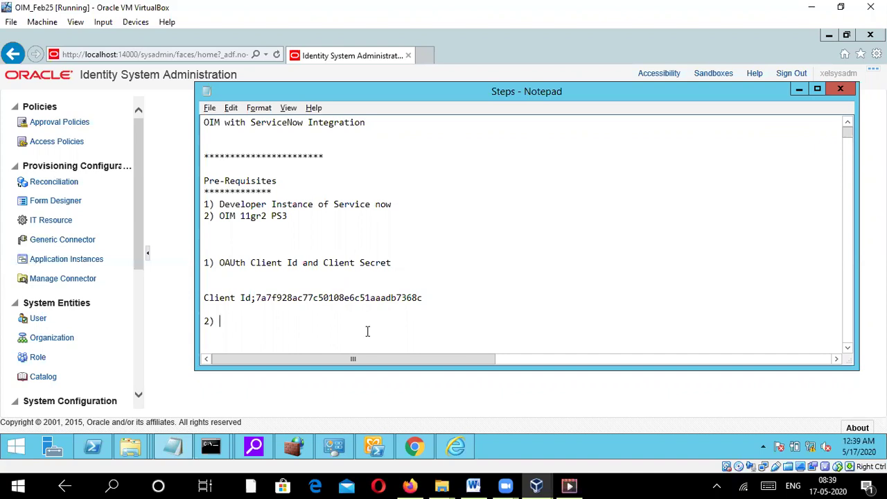
Step: Add the item "Installation of Service Now Connector ( OIM)" as step 2 in the Steps notes
{"action": "type", "text": "Installation of Service Now Connector ( OIM)"}
{"action": "left_click", "coordinate": [403, 262]}
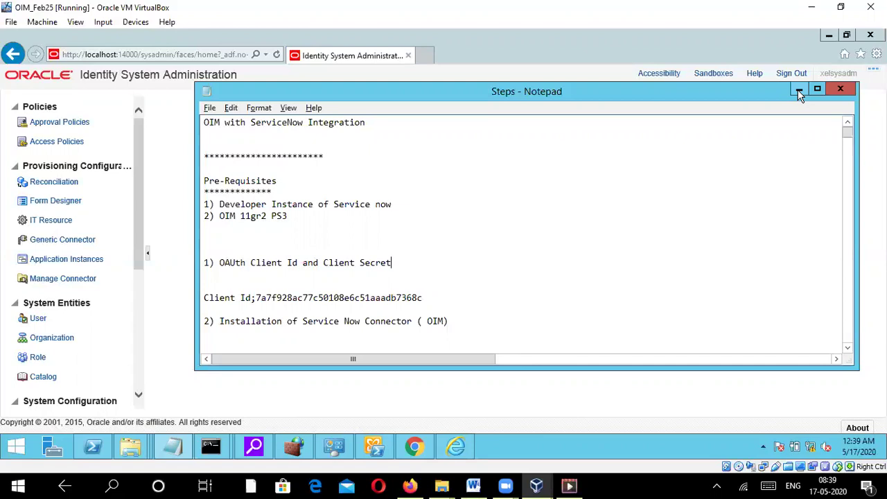
Step: Copy the ServiceNow-11.1.1.5.0 folder from inside the ServiceNow zip archive on the virtual machine's desktop
{"action": "left_click", "coordinate": [829, 35]}
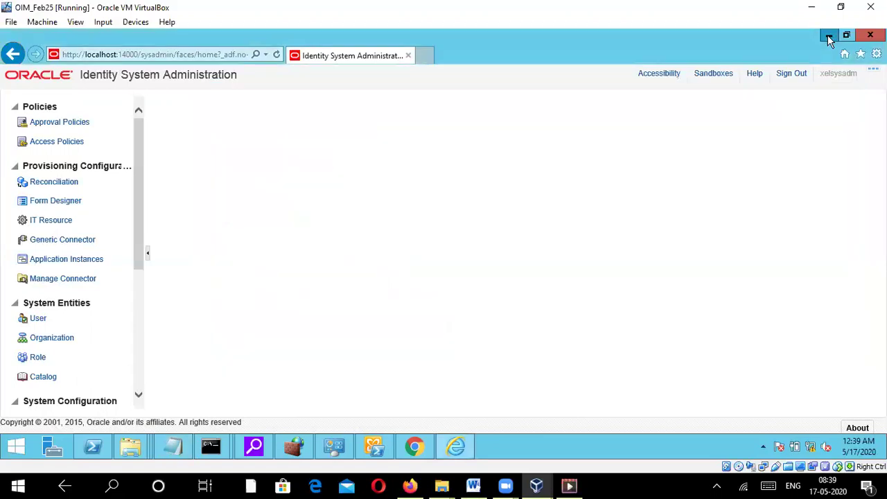
{"action": "left_click", "coordinate": [799, 88]}
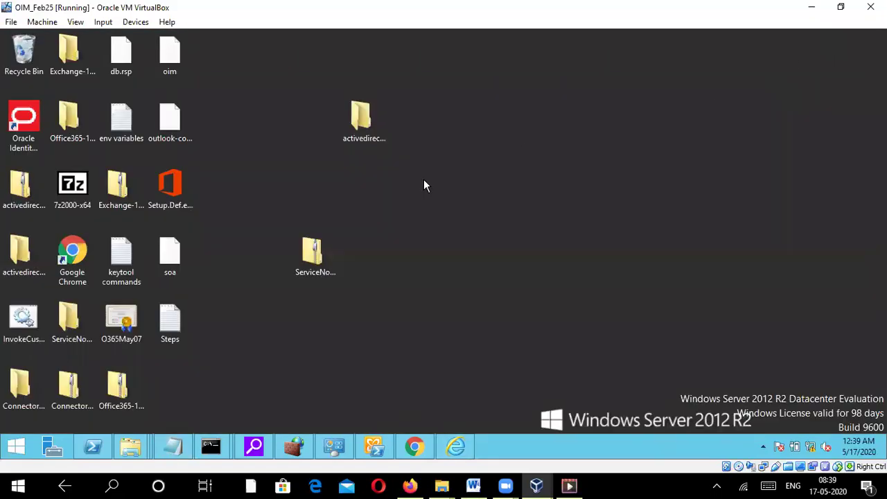
{"action": "double_click", "coordinate": [313, 251]}
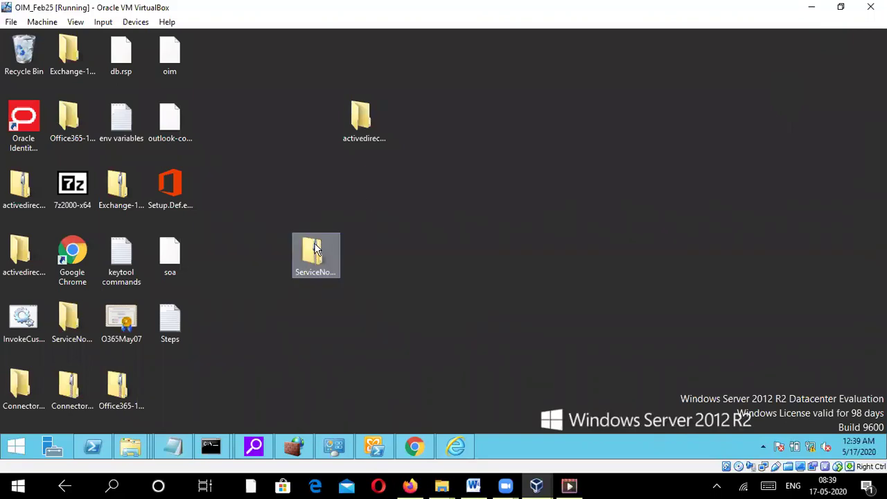
{"action": "double_click", "coordinate": [342, 118]}
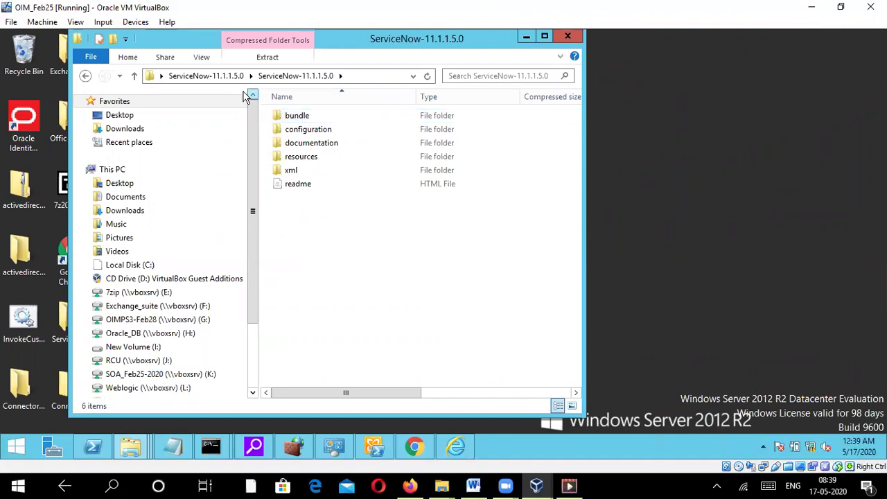
{"action": "left_click", "coordinate": [206, 75]}
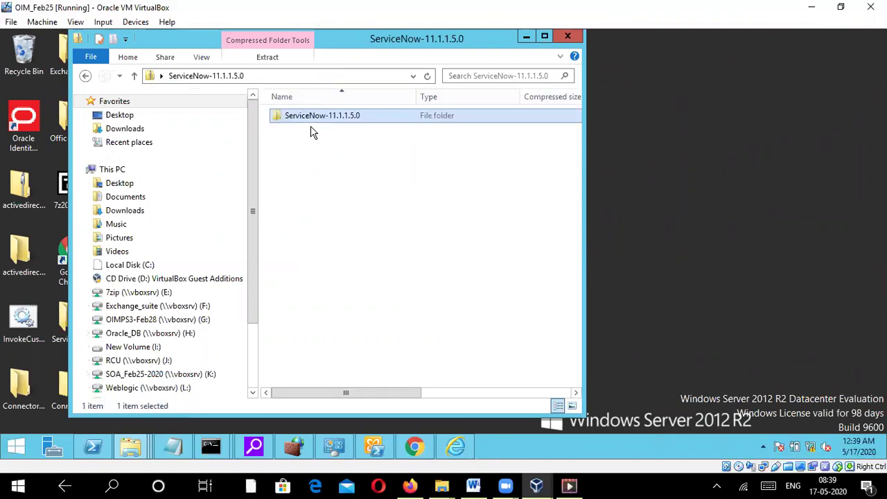
{"action": "right_click", "coordinate": [311, 116]}
{"action": "left_click", "coordinate": [317, 116]}
{"action": "right_click", "coordinate": [313, 116]}
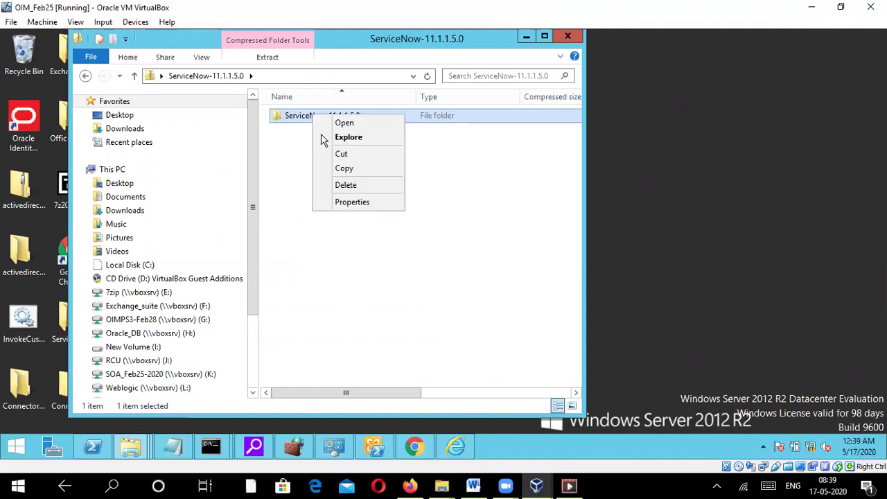
{"action": "left_click", "coordinate": [344, 169]}
{"action": "left_click", "coordinate": [651, 338]}
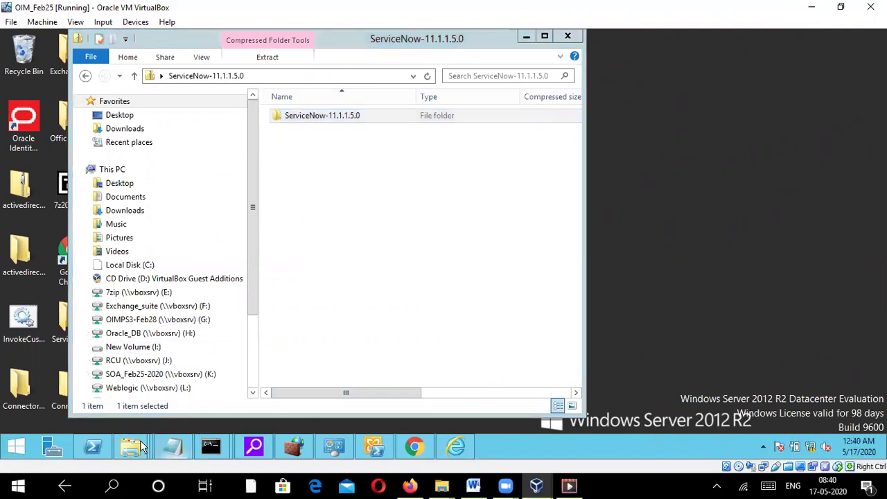
Step: Paste the copied connector folder into Oracle\Middleware\Oracle_IDM1\server\ConnectorDefaultDirectory on Local Disk (C:)
{"action": "left_click", "coordinate": [142, 269]}
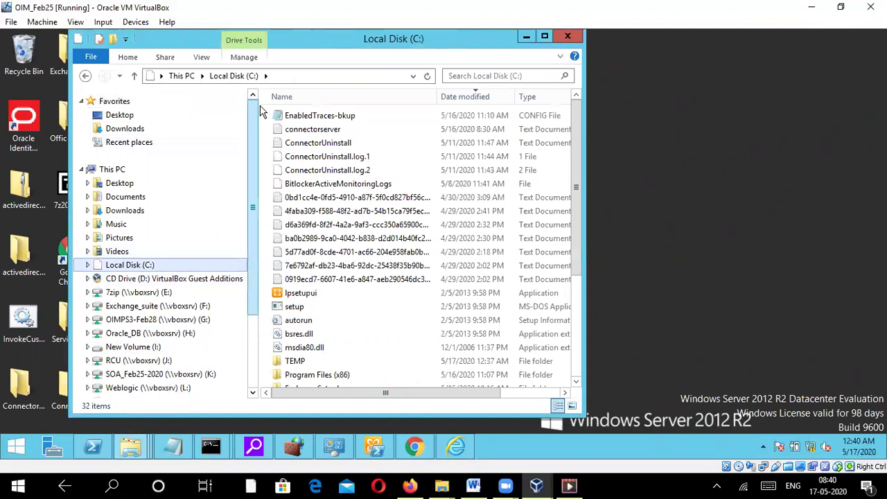
{"action": "left_click", "coordinate": [265, 76]}
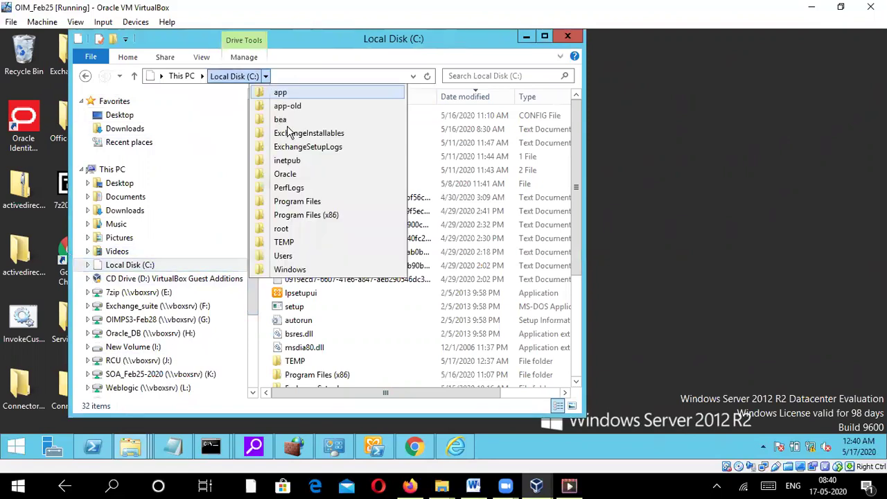
{"action": "left_click", "coordinate": [295, 175]}
{"action": "left_click", "coordinate": [295, 119]}
{"action": "double_click", "coordinate": [296, 119]}
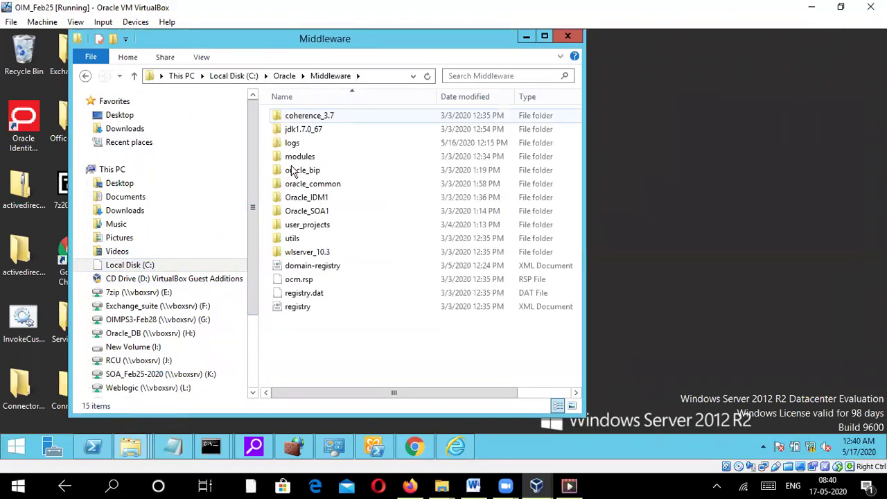
{"action": "double_click", "coordinate": [316, 203]}
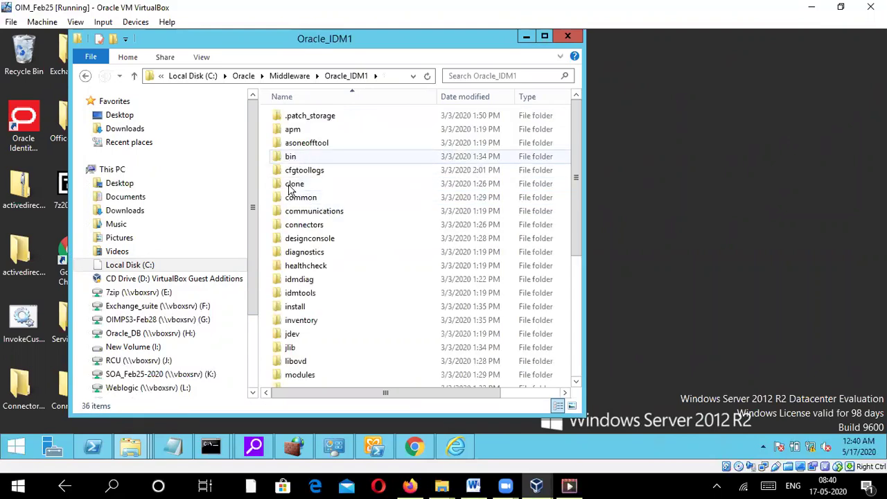
{"action": "scroll", "coordinate": [295, 294], "scroll_direction": "down", "scroll_amount": 5}
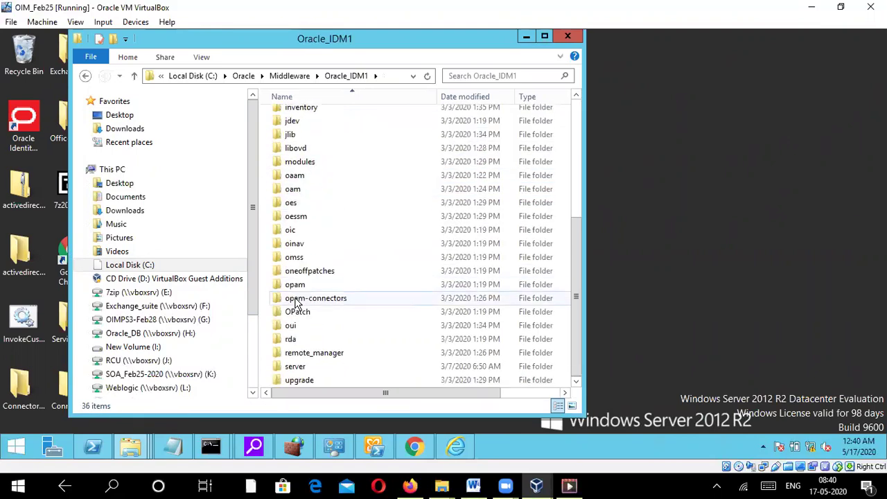
{"action": "double_click", "coordinate": [296, 366]}
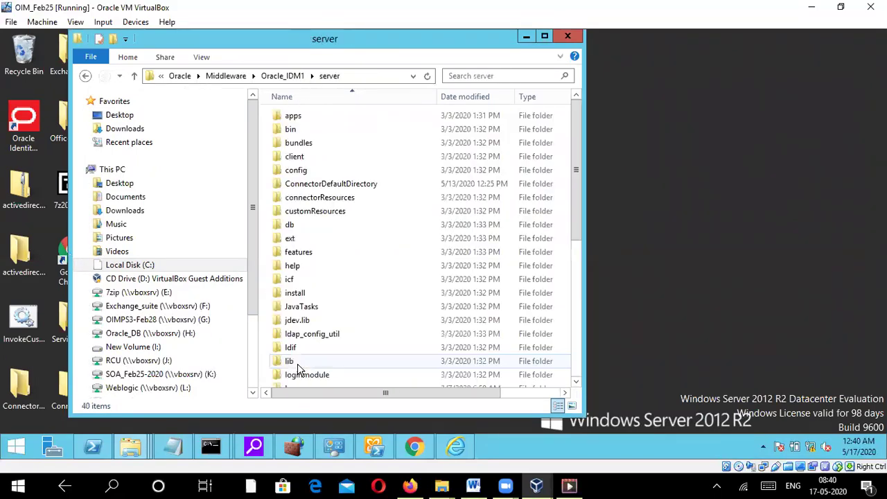
{"action": "double_click", "coordinate": [317, 184]}
{"action": "right_click", "coordinate": [318, 232]}
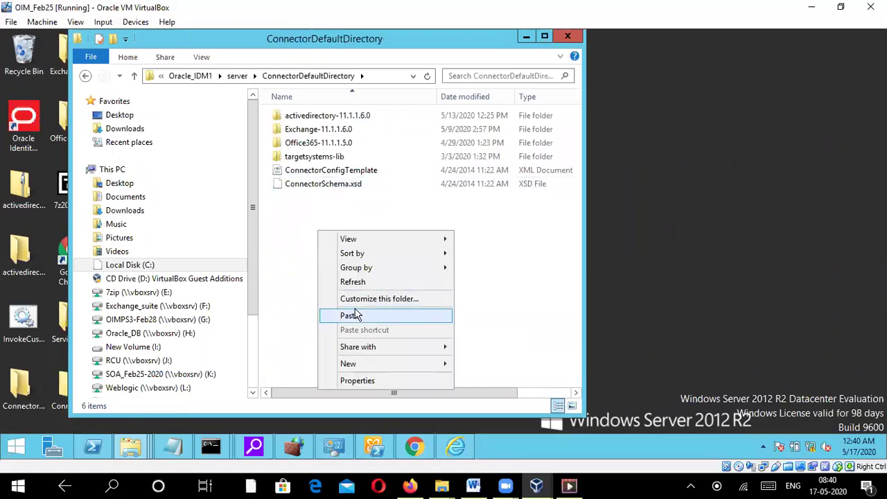
{"action": "left_click", "coordinate": [349, 315]}
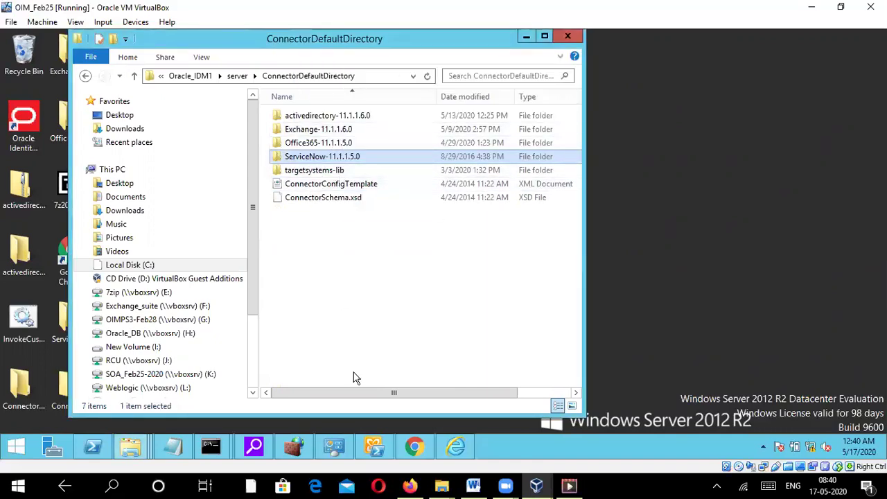
Step: In Identity System Administration, load and install ServiceNow Connector 11.1.1.5.0 through Manage Connector, and exit the installation wizard
{"action": "left_click", "coordinate": [457, 449]}
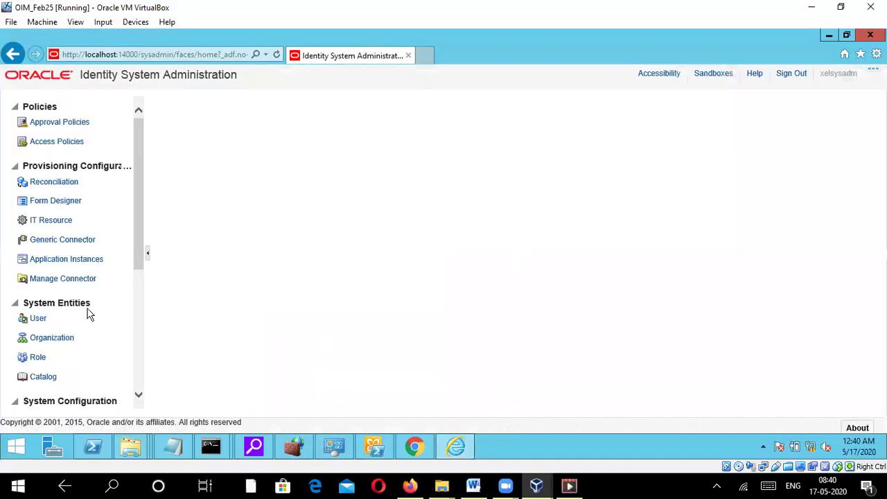
{"action": "left_click", "coordinate": [60, 279]}
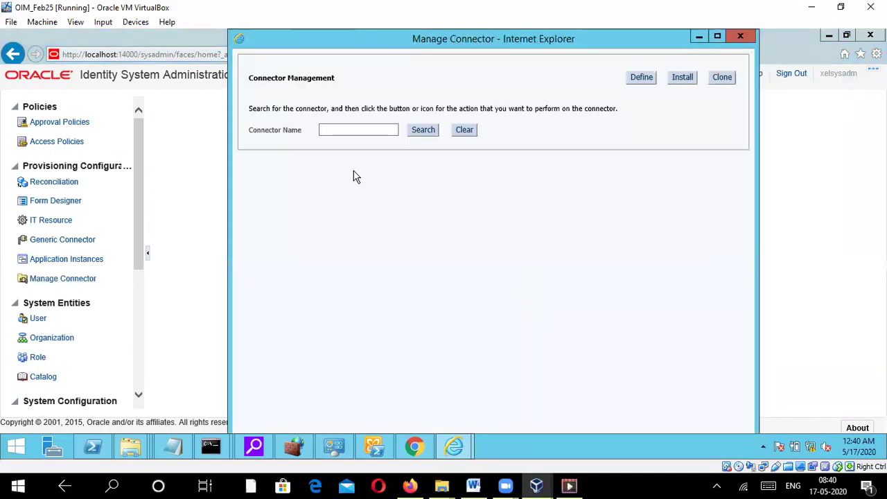
{"action": "left_click", "coordinate": [686, 78]}
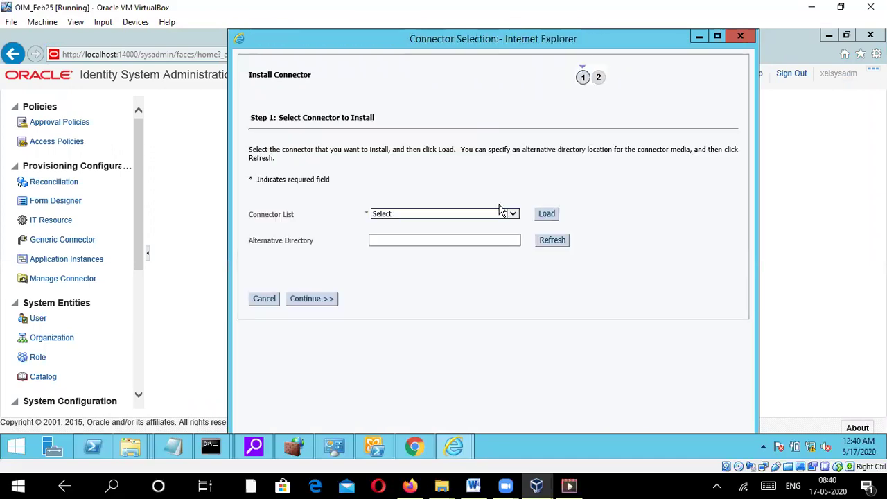
{"action": "left_click", "coordinate": [513, 214]}
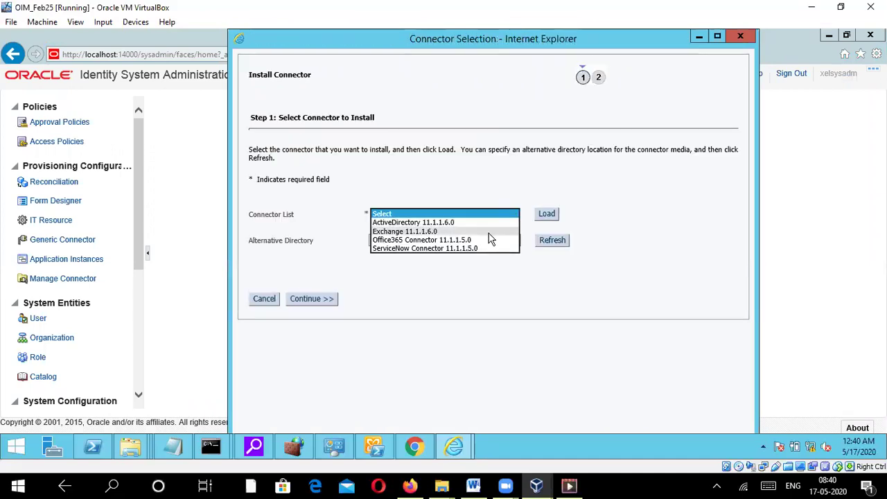
{"action": "left_click", "coordinate": [451, 248]}
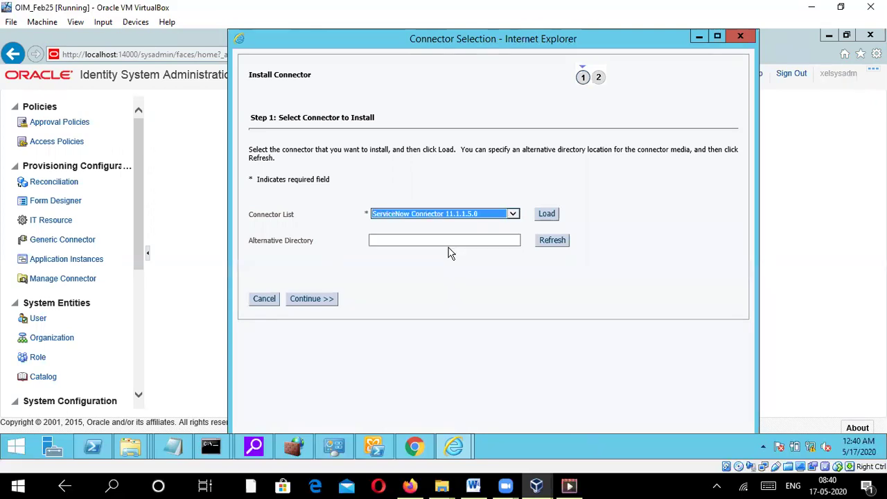
{"action": "left_click", "coordinate": [547, 214]}
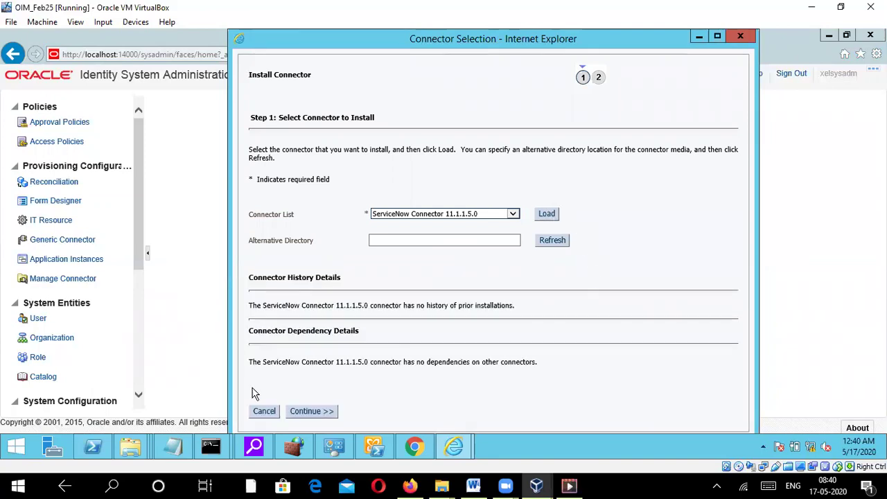
{"action": "left_click", "coordinate": [312, 412]}
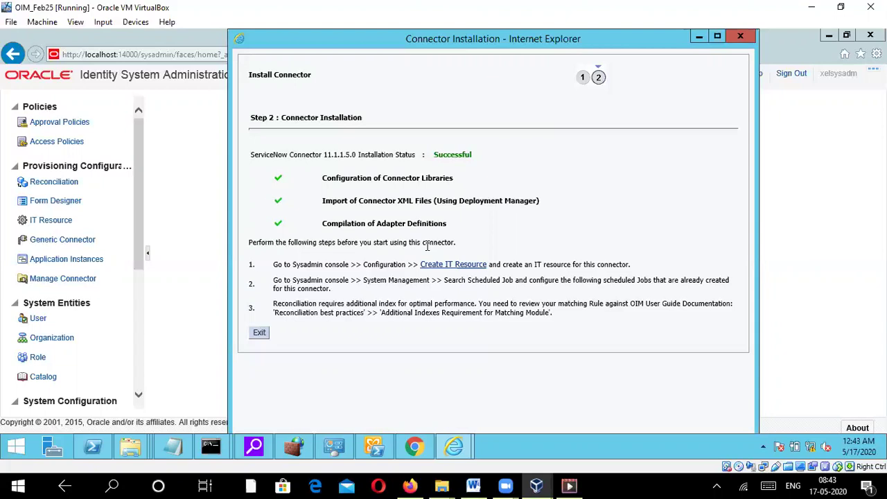
{"action": "left_click", "coordinate": [262, 333]}
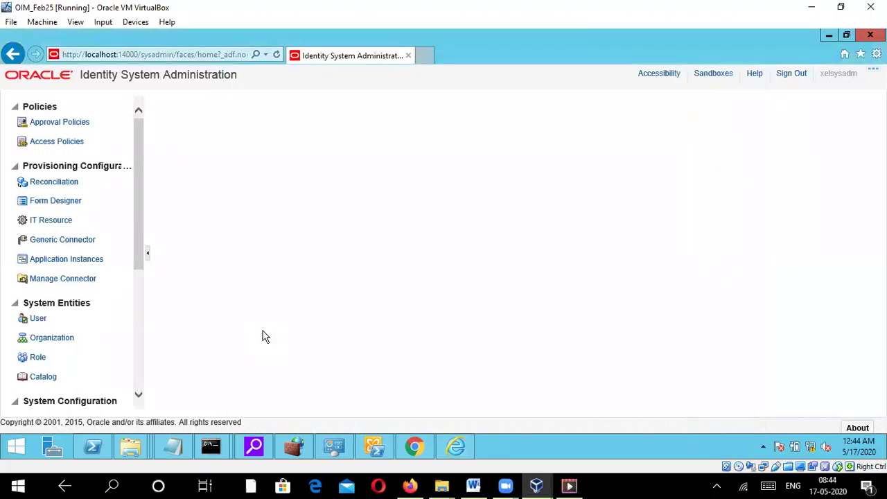